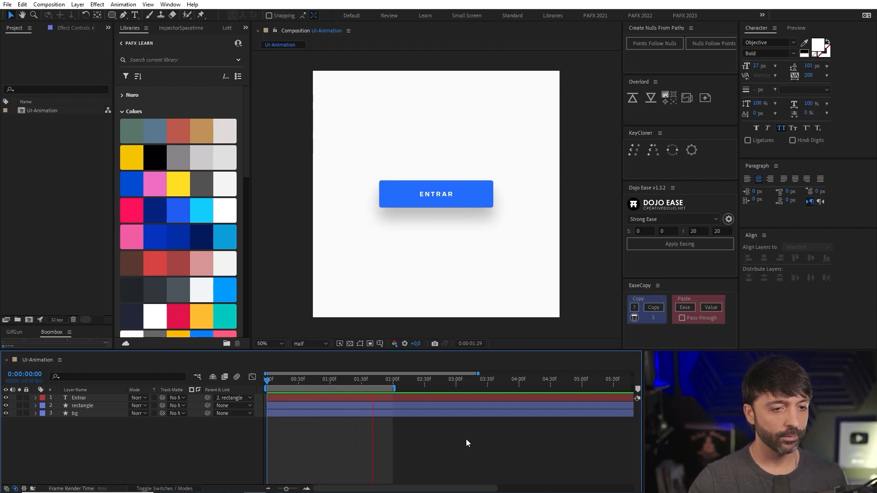
Step: Reveal the animated properties of the rectangle layer and play back the button animation
{"action": "left_click", "coordinate": [106, 407]}
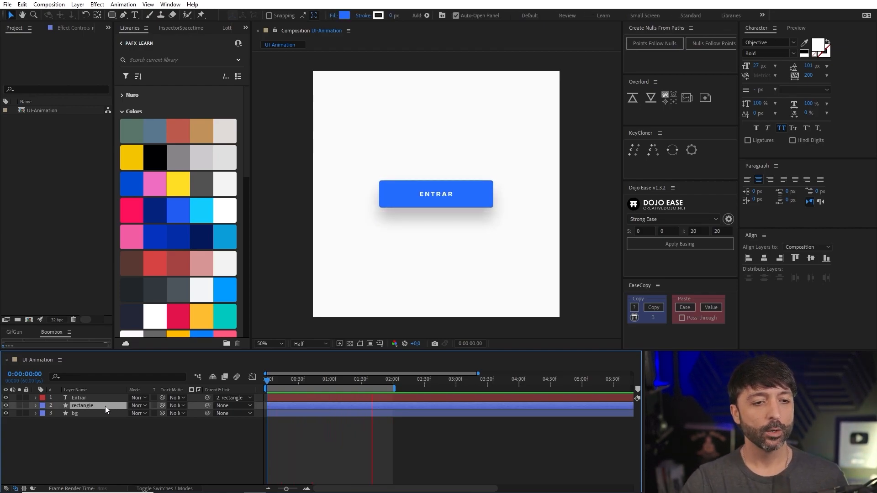
{"action": "key", "text": "u"}
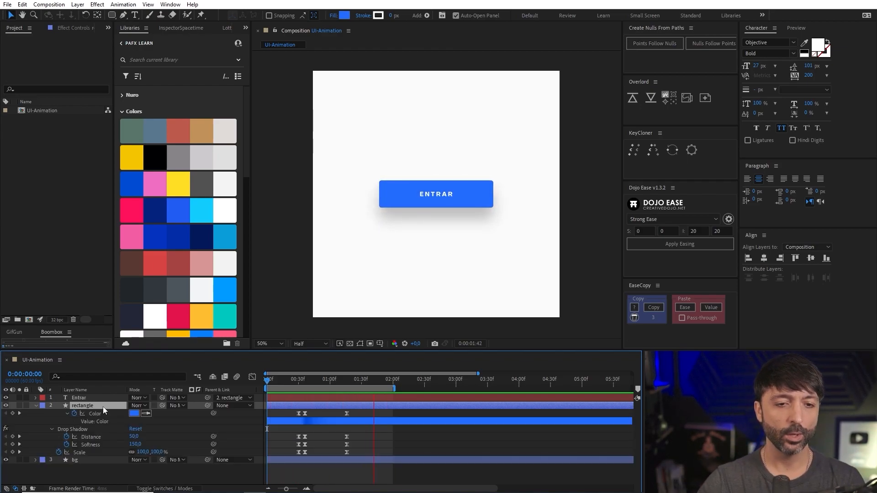
{"action": "left_click", "coordinate": [295, 383]}
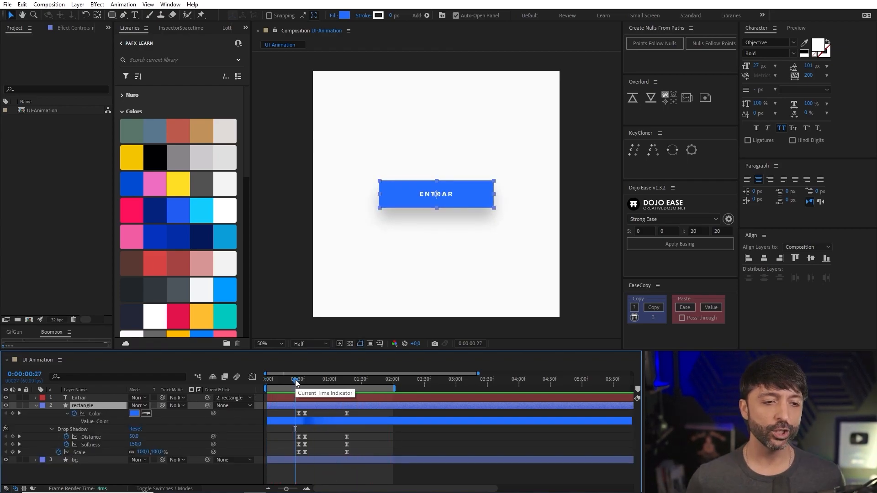
{"action": "key", "text": "space"}
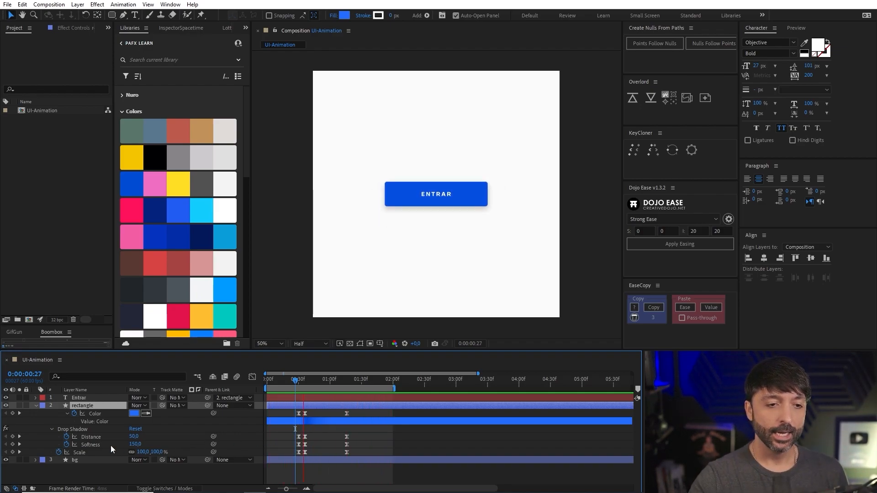
Step: Shift the rectangle's Color and Drop Shadow keyframes beyond the 02:00 work area end and preview the Scale animation alone
{"action": "left_click_drag", "start_coordinate": [283, 454], "coordinate": [371, 464]}
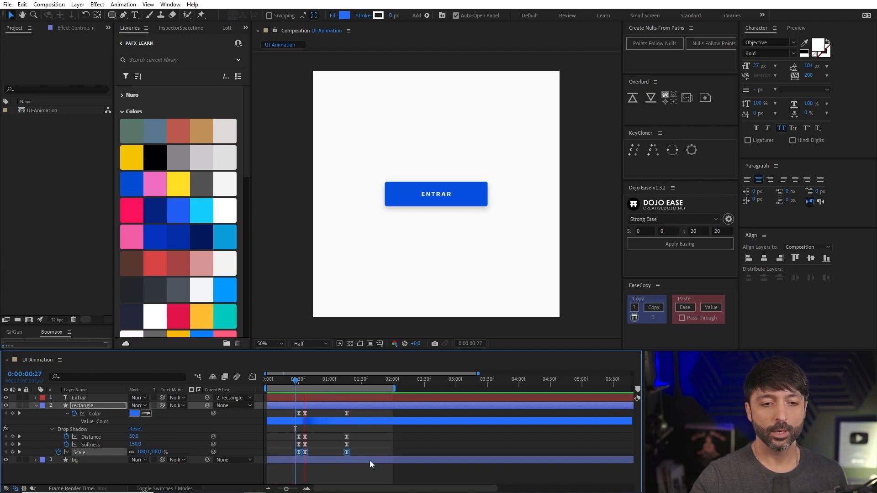
{"action": "left_click_drag", "start_coordinate": [283, 410], "coordinate": [386, 449]}
{"action": "left_click_drag", "start_coordinate": [297, 447], "coordinate": [420, 449]}
{"action": "key", "text": "space"}
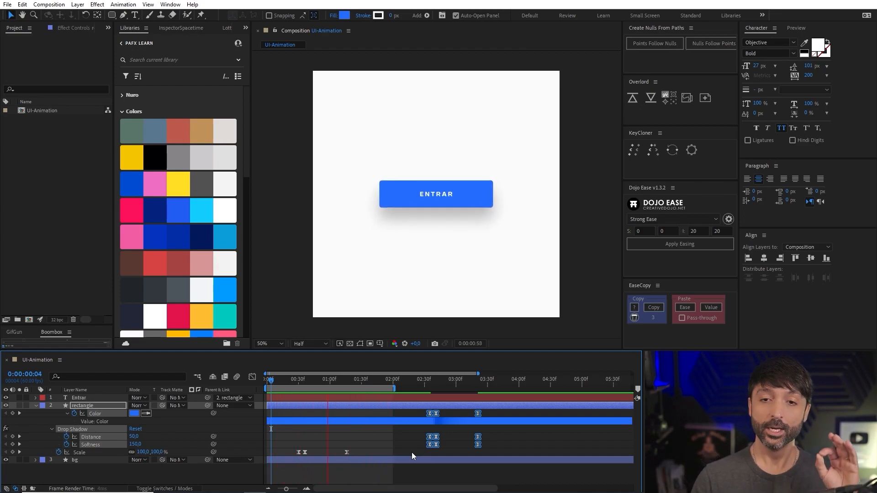
Step: Display the speed graph of the rectangle's Scale property and magnify its curve
{"action": "left_click", "coordinate": [94, 450]}
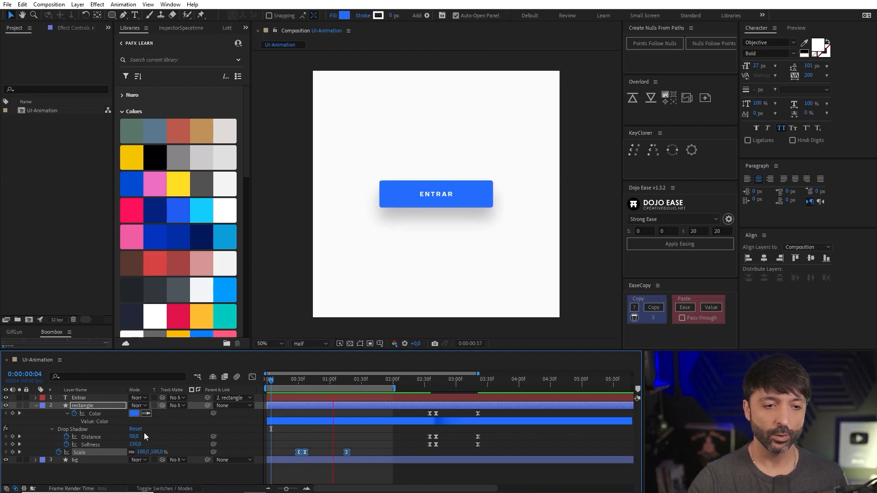
{"action": "left_click", "coordinate": [252, 378]}
{"action": "mouse_move", "coordinate": [300, 410]}
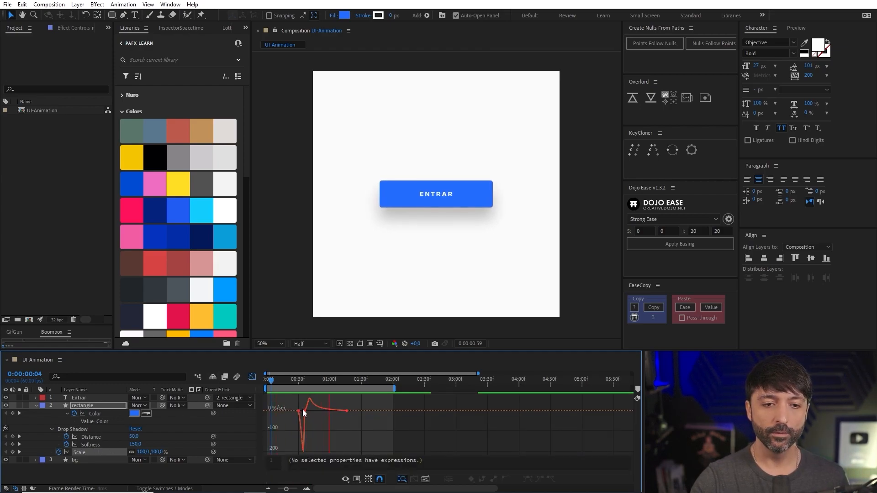
{"action": "left_click_drag", "start_coordinate": [336, 401], "coordinate": [355, 417]}
{"action": "key", "text": "z"}
{"action": "left_click", "coordinate": [287, 427]}
{"action": "key", "text": "v"}
Step: Examine the influence handles of the individual Scale keyframes in the speed graph
{"action": "left_click_drag", "start_coordinate": [514, 401], "coordinate": [609, 440]}
{"action": "left_click_drag", "start_coordinate": [353, 400], "coordinate": [379, 423]}
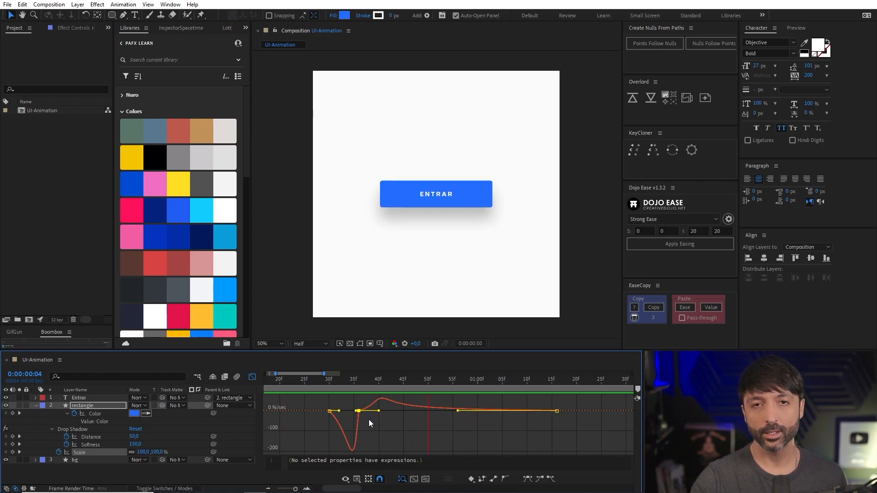
{"action": "left_click_drag", "start_coordinate": [310, 399], "coordinate": [347, 420]}
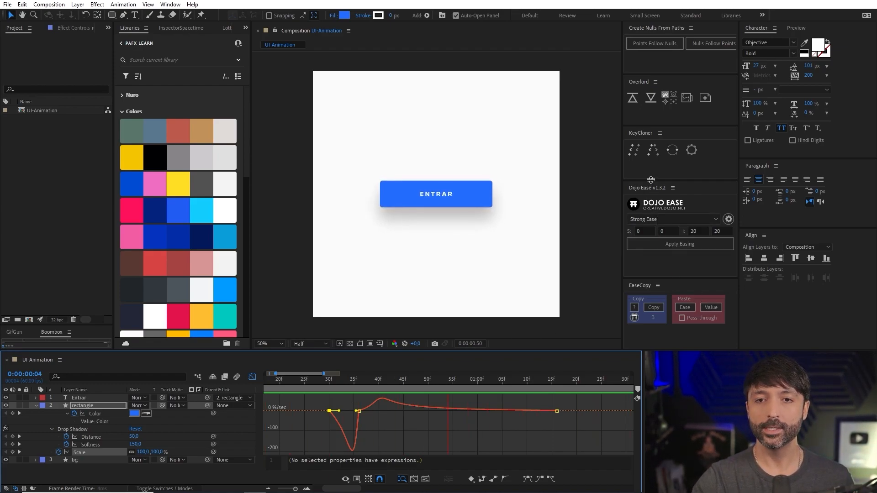
{"action": "left_click_drag", "start_coordinate": [648, 182], "coordinate": [651, 178]}
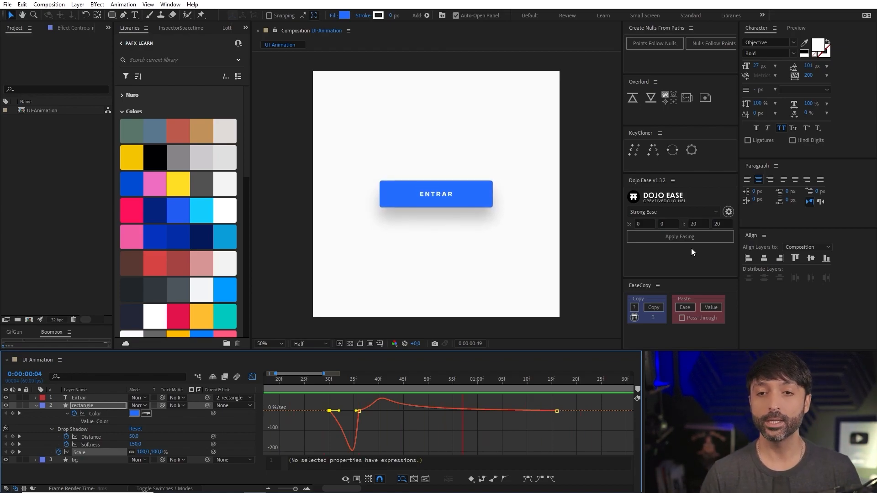
Step: Inspect the Keyframe Velocity settings of the last Scale keyframe, then close the dialog
{"action": "left_click_drag", "start_coordinate": [535, 402], "coordinate": [574, 423]}
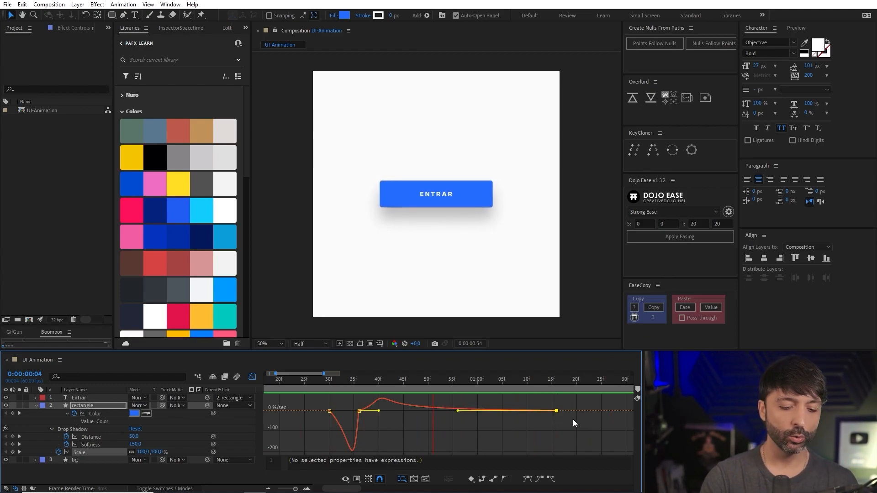
{"action": "key", "text": "ctrl+shift+k"}
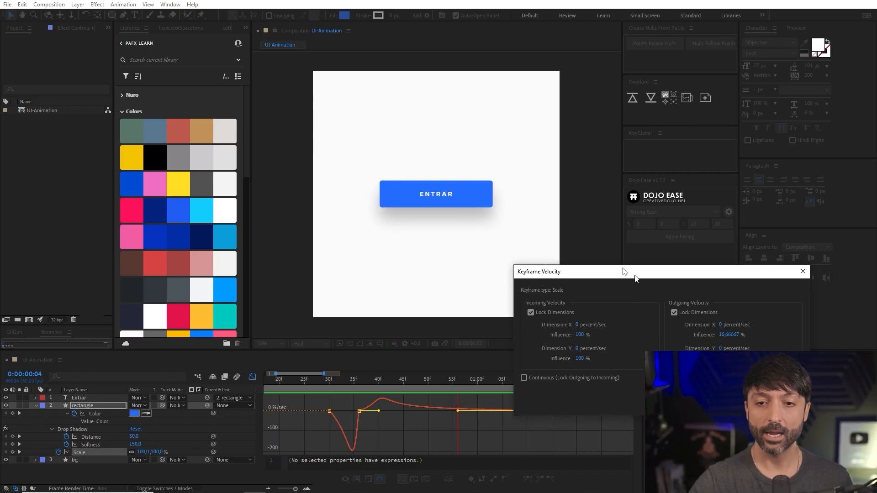
{"action": "left_click_drag", "start_coordinate": [640, 281], "coordinate": [459, 169]}
{"action": "left_click", "coordinate": [619, 303]}
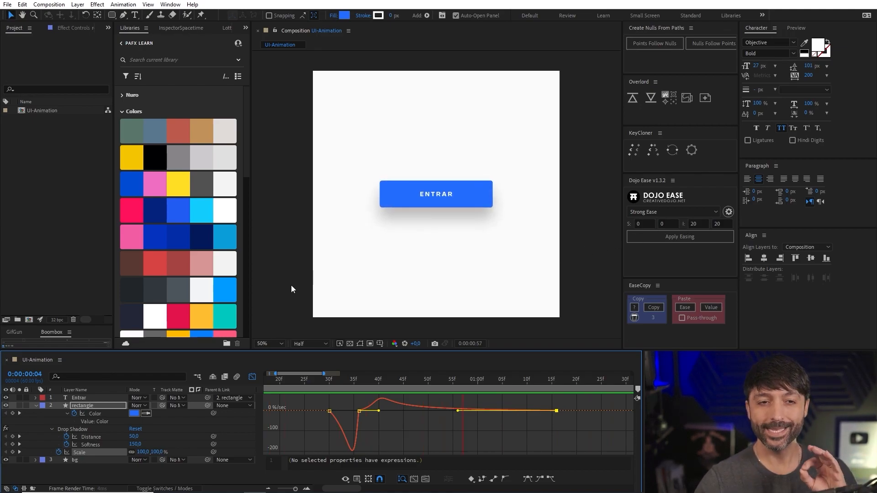
Step: Leave the graph view and move the Color and Drop Shadow keyframes back into alignment with the Scale keyframes, starting at 00:30
{"action": "left_click", "coordinate": [252, 376]}
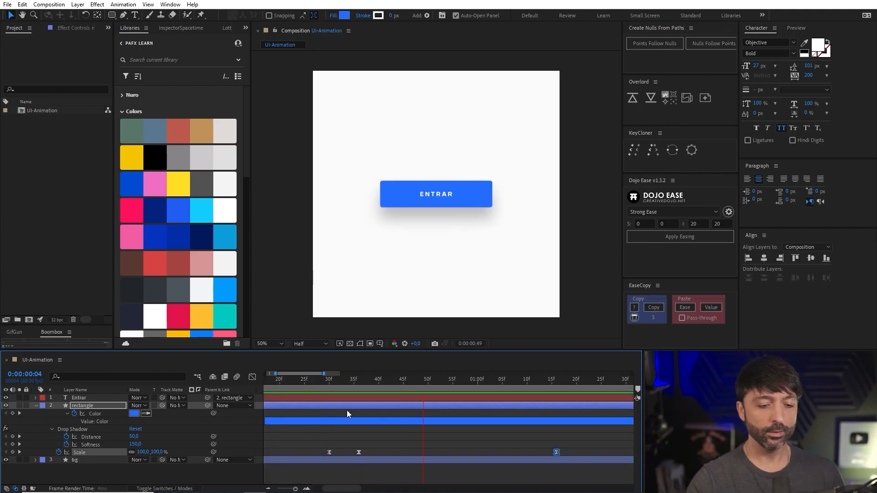
{"action": "scroll", "coordinate": [431, 421], "scroll_direction": "down", "scroll_amount": 4}
{"action": "left_click_drag", "start_coordinate": [460, 414], "coordinate": [602, 456]}
{"action": "key", "text": "space"}
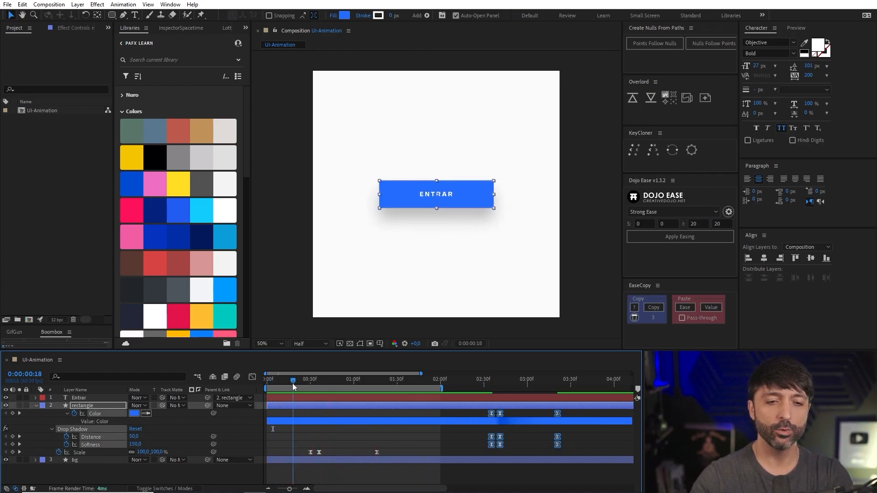
{"action": "left_click_drag", "start_coordinate": [490, 444], "coordinate": [313, 437]}
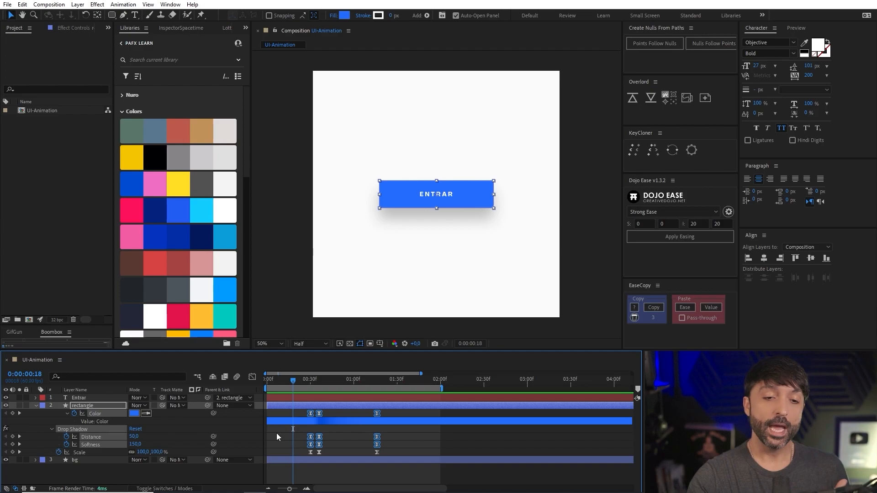
Step: Copy the easing of the rectangle's three Scale keyframes with EaseCopy and play back the animation
{"action": "left_click_drag", "start_coordinate": [291, 410], "coordinate": [416, 443]}
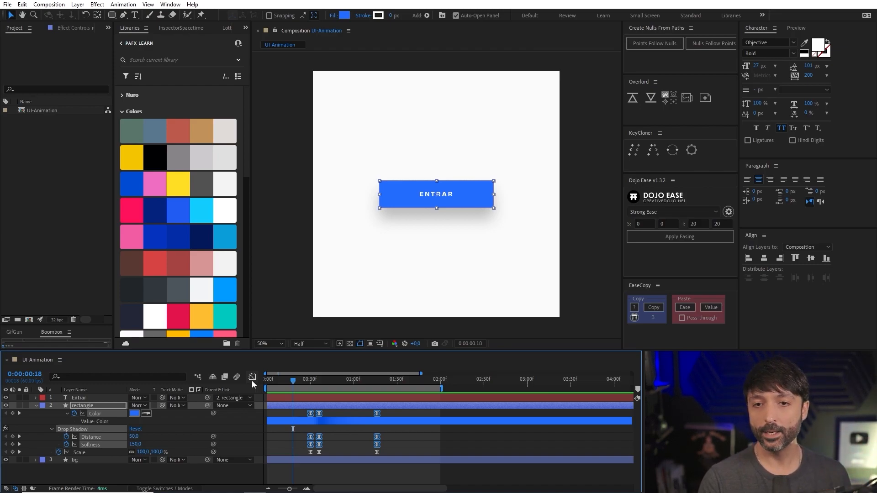
{"action": "left_click_drag", "start_coordinate": [292, 450], "coordinate": [381, 466]}
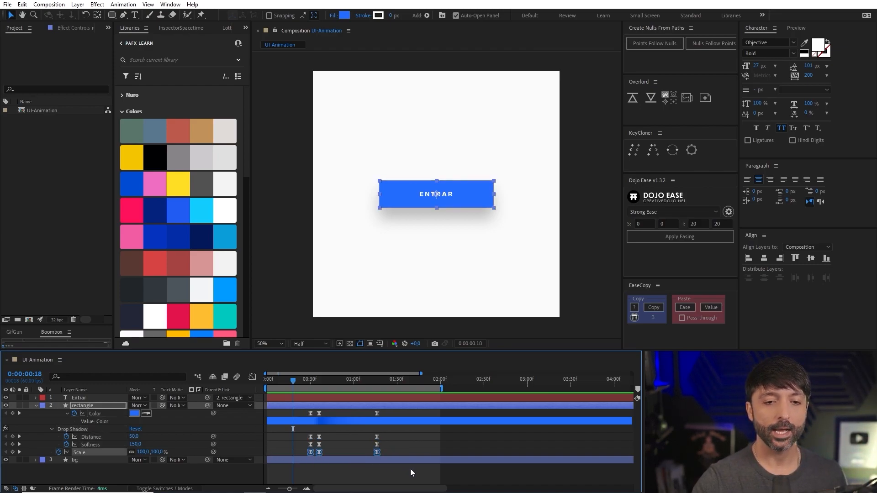
{"action": "left_click", "coordinate": [653, 308]}
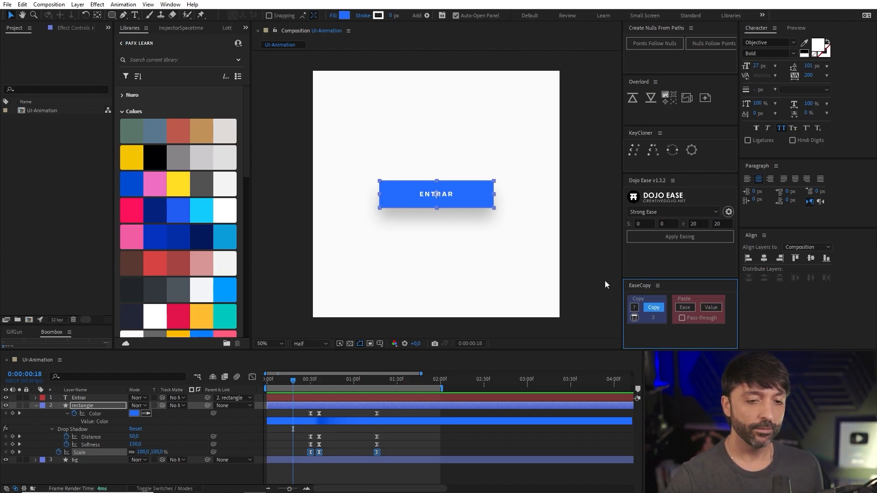
{"action": "left_click", "coordinate": [297, 381]}
{"action": "key", "text": "space"}
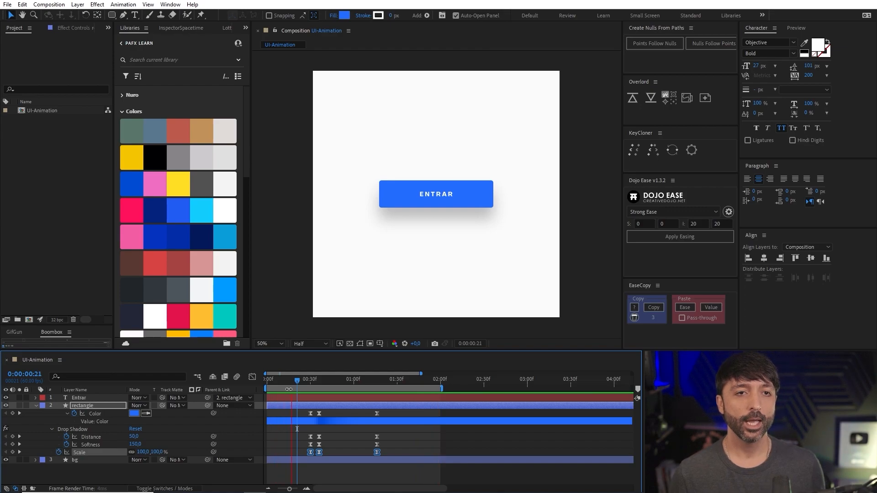
Step: Load the UI-Animation composition in the LottieFiles extension and view its rendered preview at different sizes
{"action": "left_click", "coordinate": [226, 29]}
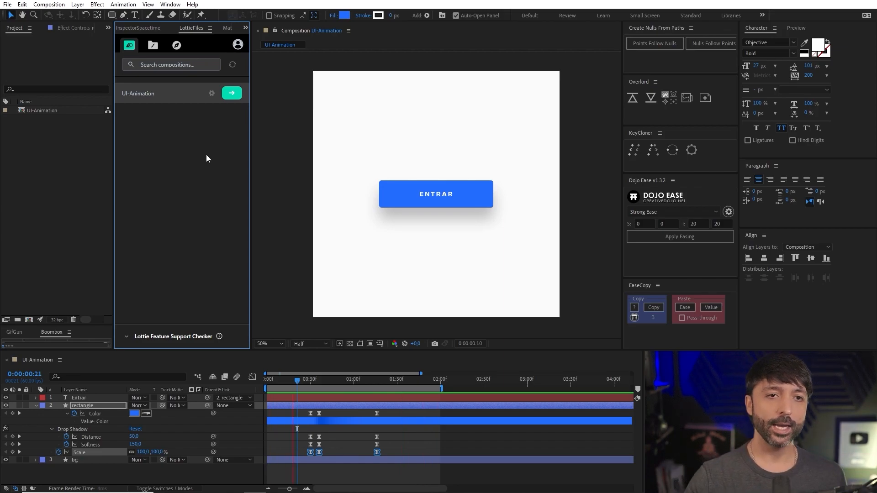
{"action": "left_click", "coordinate": [232, 94]}
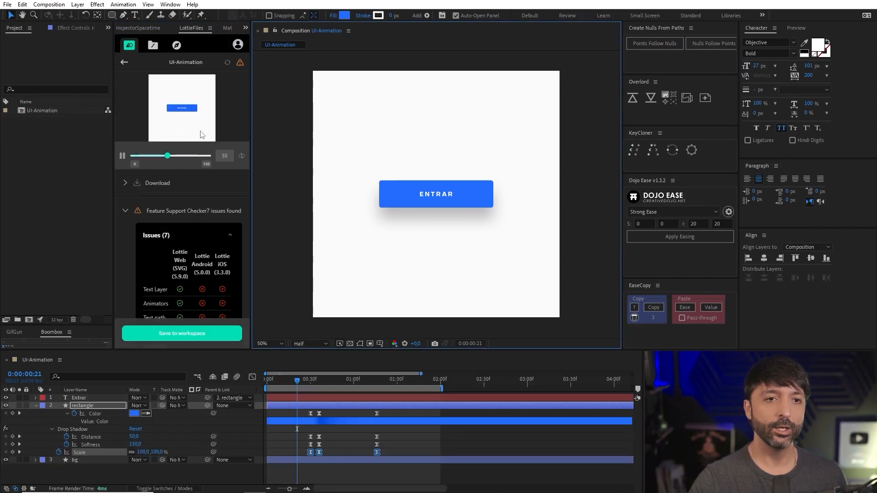
{"action": "left_click_drag", "start_coordinate": [251, 122], "coordinate": [473, 151]}
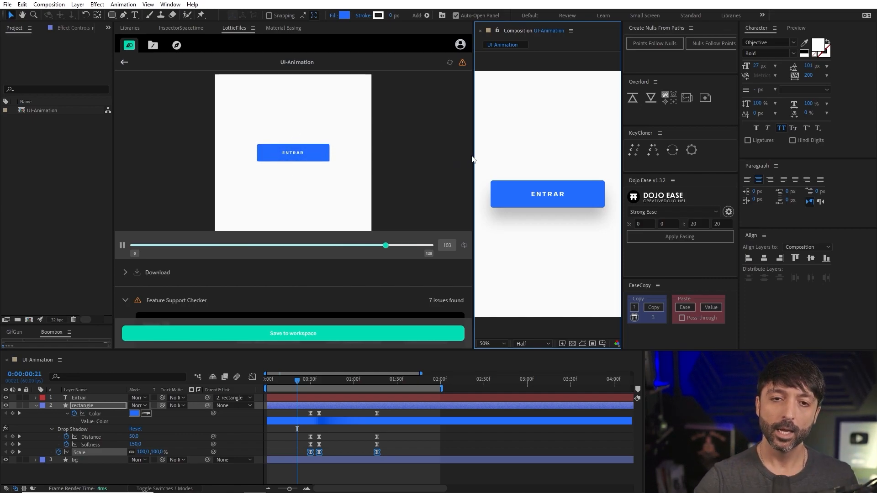
{"action": "left_click_drag", "start_coordinate": [473, 152], "coordinate": [315, 156]}
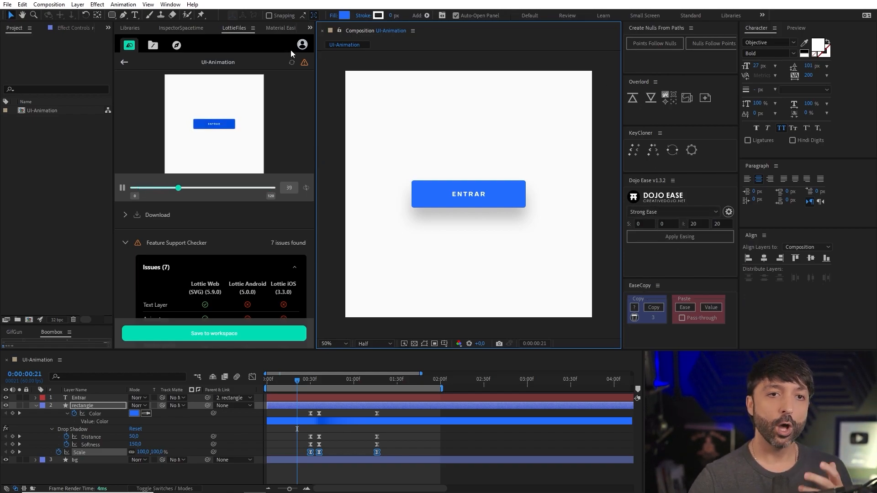
Step: Show the InspectorSpacetime extension at a narrower width and play the animation from the start of the timeline
{"action": "left_click", "coordinate": [186, 28]}
{"action": "left_click_drag", "start_coordinate": [314, 109], "coordinate": [278, 110]}
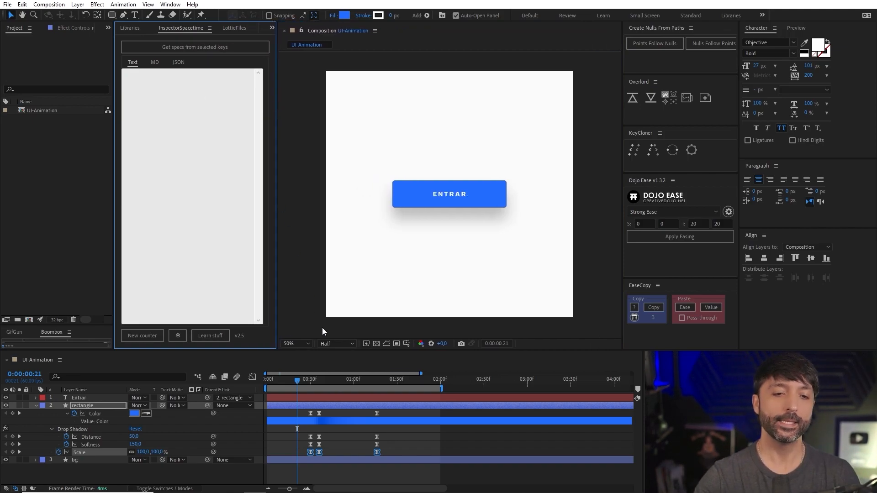
{"action": "left_click", "coordinate": [267, 379]}
{"action": "key", "text": "space"}
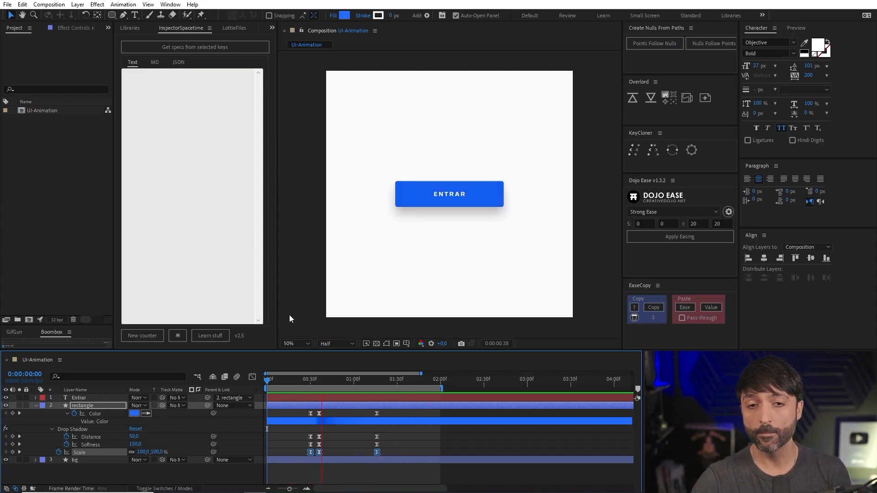
Step: Generate text specs in InspectorSpacetime from all Color, Distance, Softness and Scale keyframes of the rectangle layer
{"action": "left_click", "coordinate": [176, 32]}
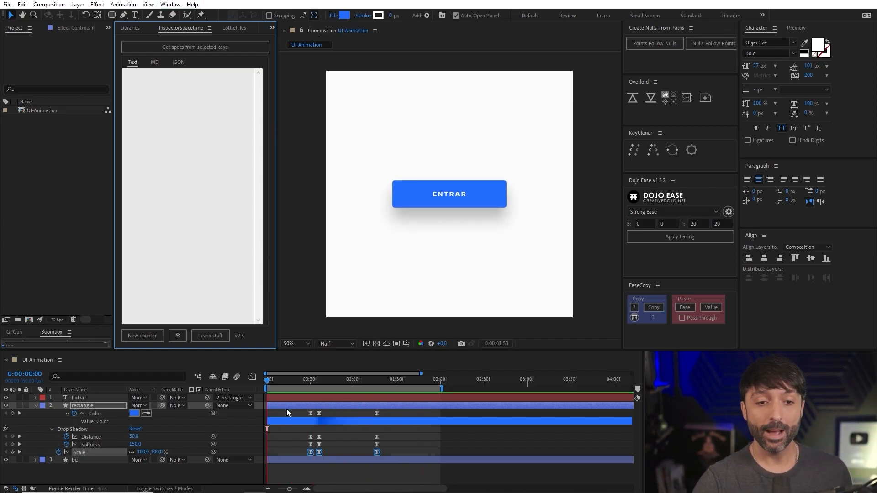
{"action": "left_click_drag", "start_coordinate": [288, 412], "coordinate": [398, 457]}
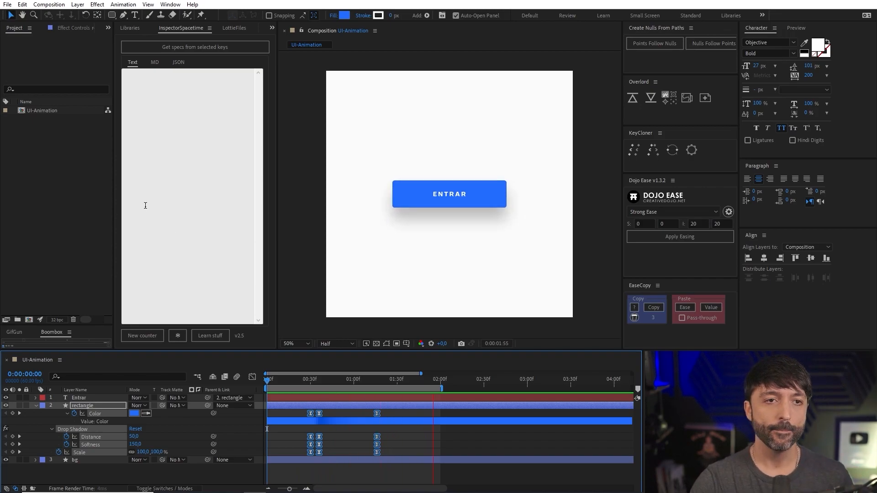
{"action": "left_click", "coordinate": [170, 48]}
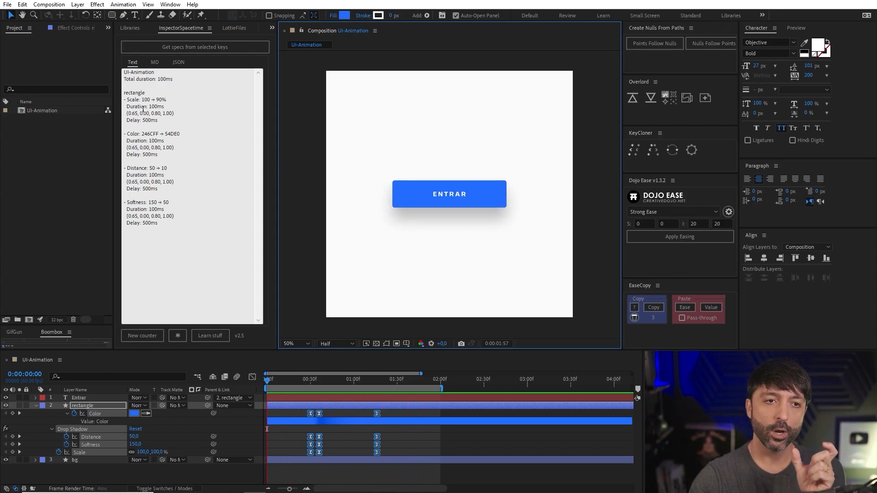
Step: Highlight the Color delay in the generated specs and scrub the timeline to the first keyframes
{"action": "double_click", "coordinate": [143, 154]}
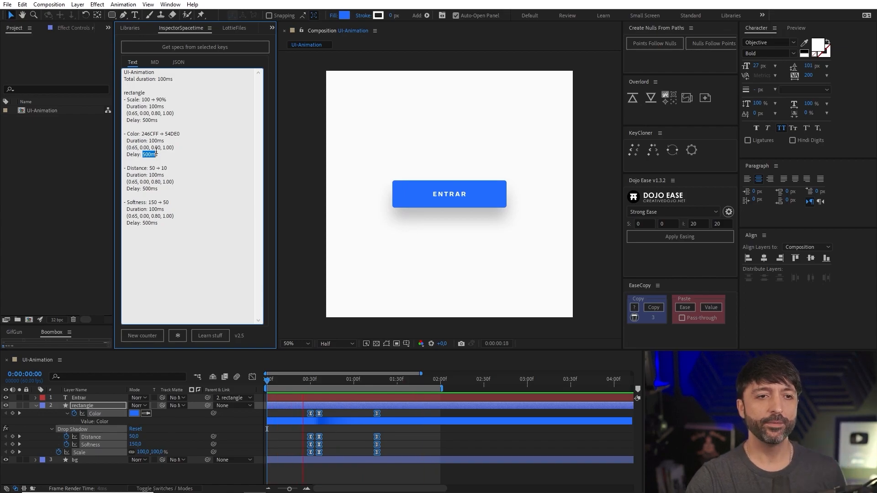
{"action": "left_click", "coordinate": [159, 154]}
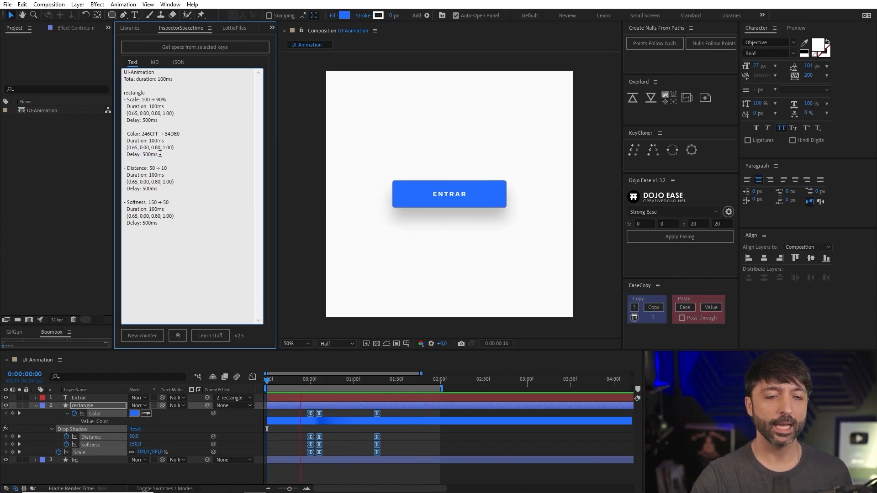
{"action": "left_click_drag", "start_coordinate": [272, 384], "coordinate": [310, 384]}
Step: Move all of the rectangle's keyframes so the first ones start at 0:00:00:00, and regenerate the text specs
{"action": "left_click", "coordinate": [305, 417]}
{"action": "left_click_drag", "start_coordinate": [305, 416], "coordinate": [416, 458]}
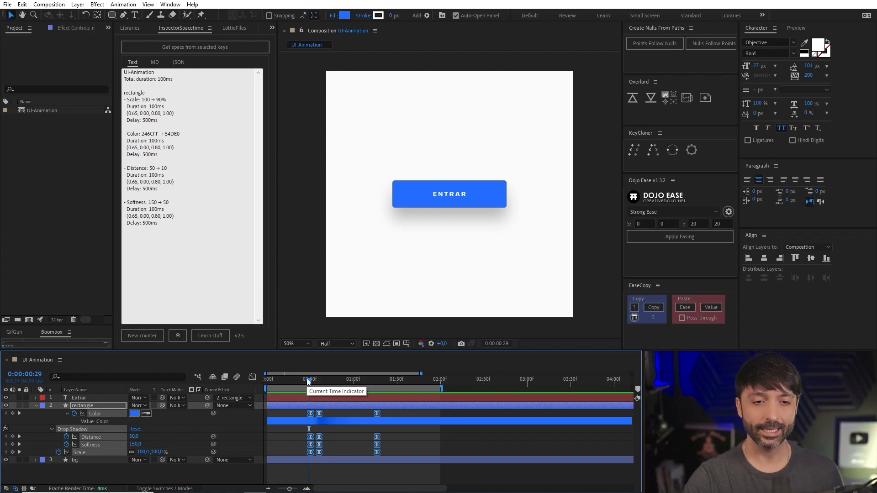
{"action": "key", "text": "shift+Page_Up"}
{"action": "left_click", "coordinate": [268, 380]}
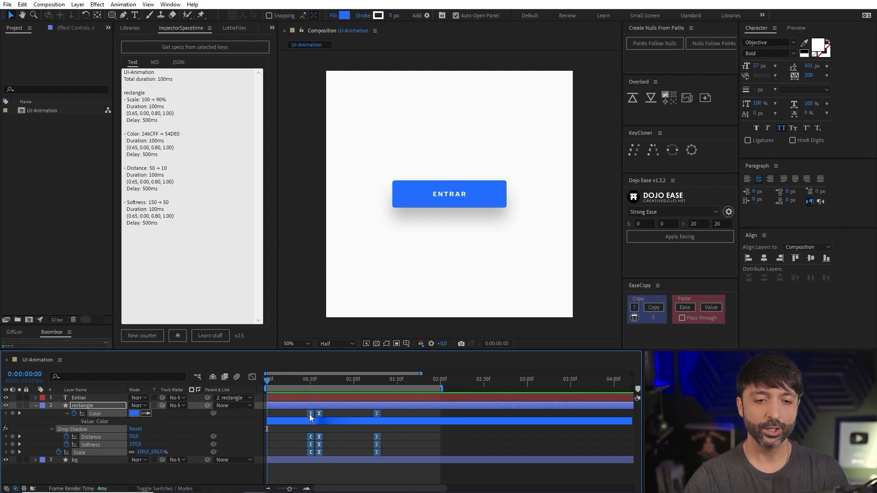
{"action": "left_click_drag", "start_coordinate": [310, 417], "coordinate": [268, 417]}
{"action": "left_click", "coordinate": [189, 51]}
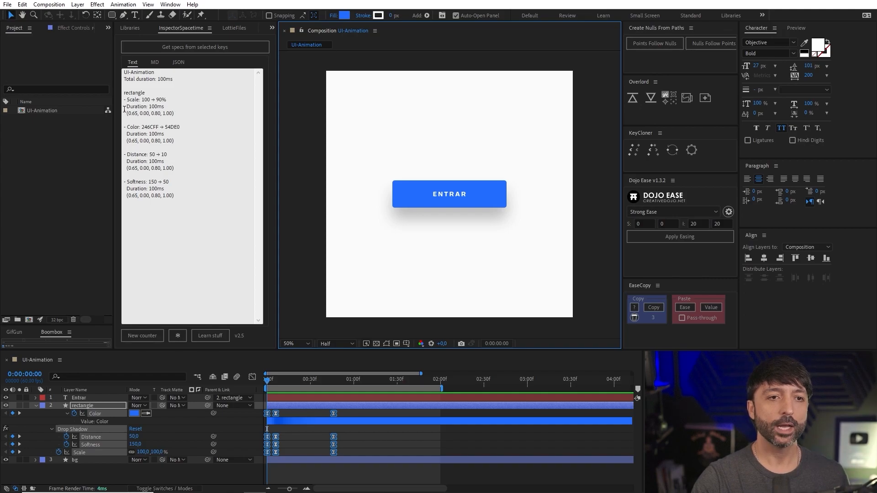
Step: Highlight the Scale easing values and the Color, Distance and Softness entries in the generated text specs
{"action": "left_click_drag", "start_coordinate": [139, 114], "coordinate": [171, 115]}
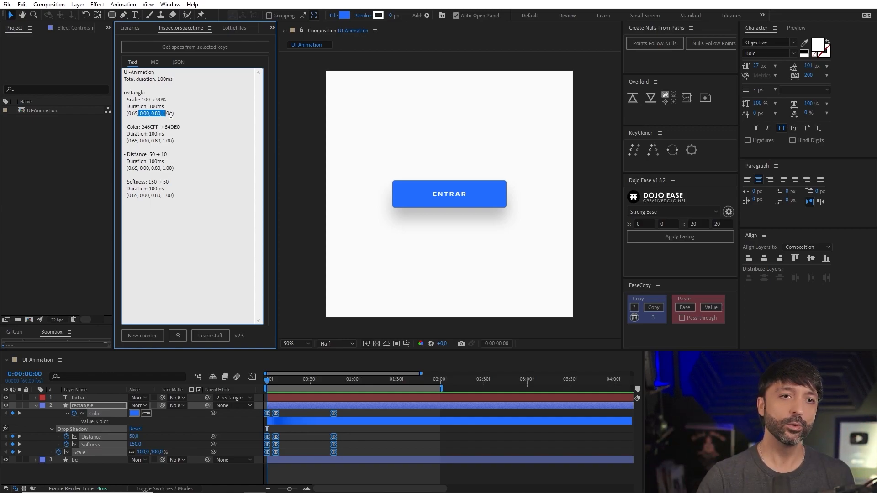
{"action": "left_click_drag", "start_coordinate": [173, 113], "coordinate": [175, 139]}
{"action": "left_click", "coordinate": [145, 128]}
{"action": "left_click", "coordinate": [156, 127]}
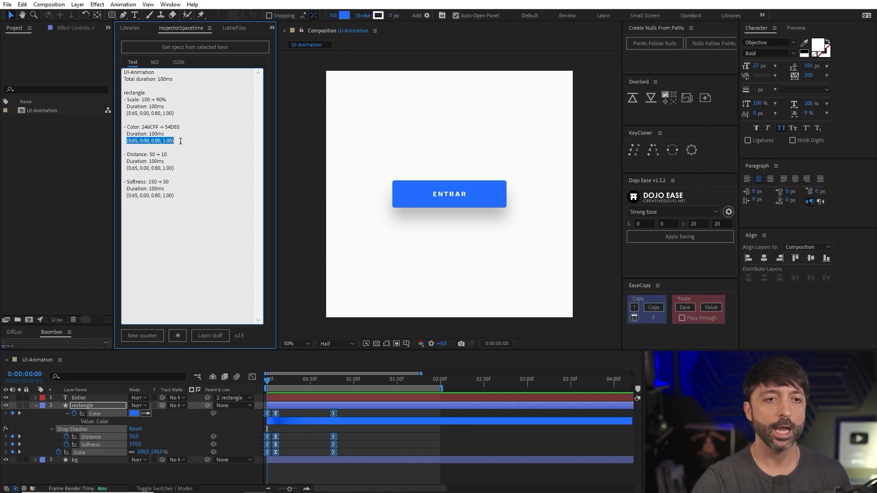
{"action": "left_click_drag", "start_coordinate": [130, 155], "coordinate": [167, 155]}
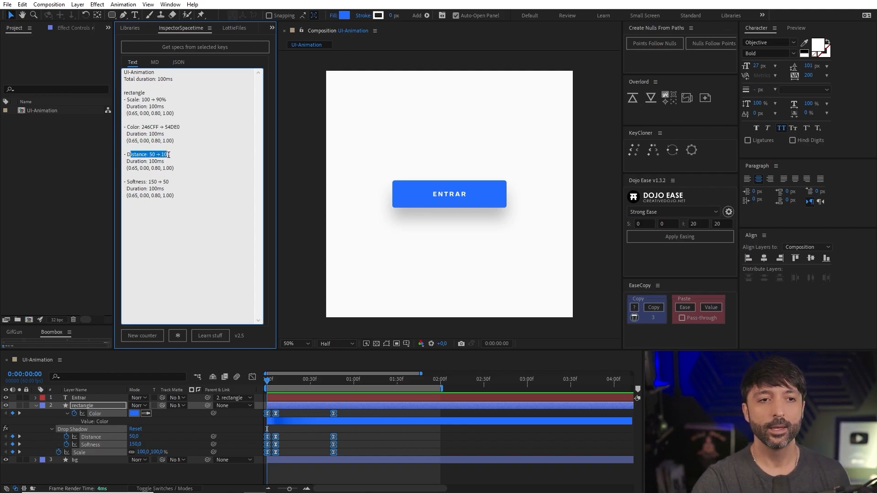
{"action": "left_click_drag", "start_coordinate": [124, 155], "coordinate": [157, 189]}
{"action": "left_click", "coordinate": [141, 183]}
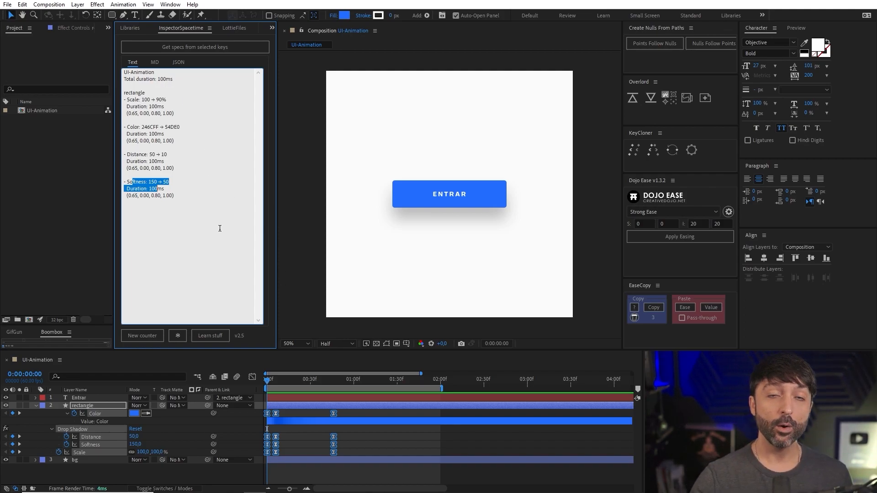
Step: Move the playhead to 0:00:00:20, select the rectangle layer, and show the FX Console search bar
{"action": "left_click", "coordinate": [294, 379]}
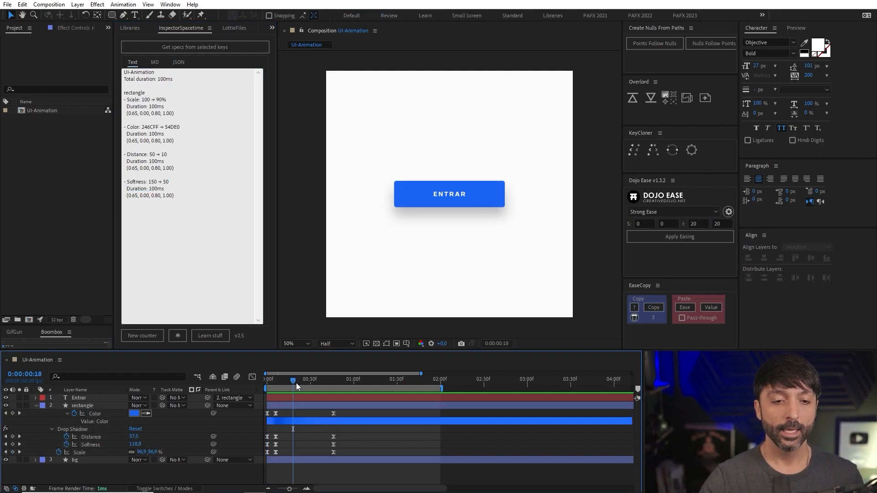
{"action": "left_click", "coordinate": [302, 405]}
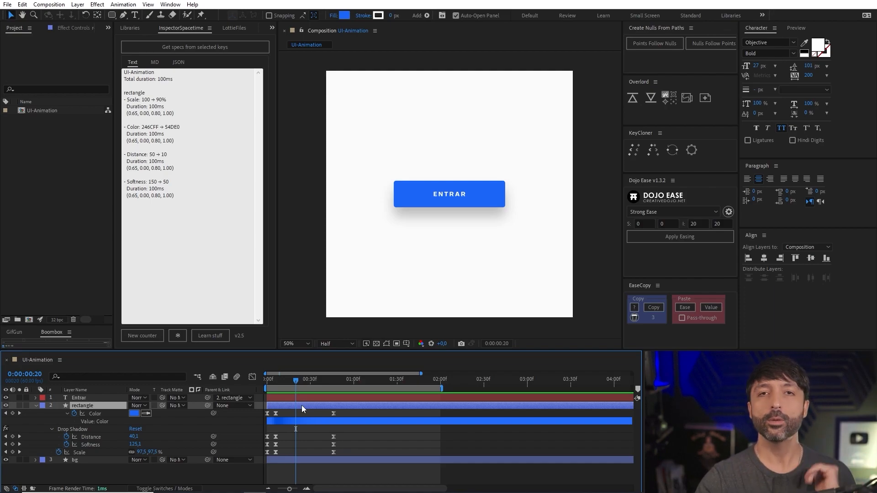
{"action": "key", "text": "ctrl+space"}
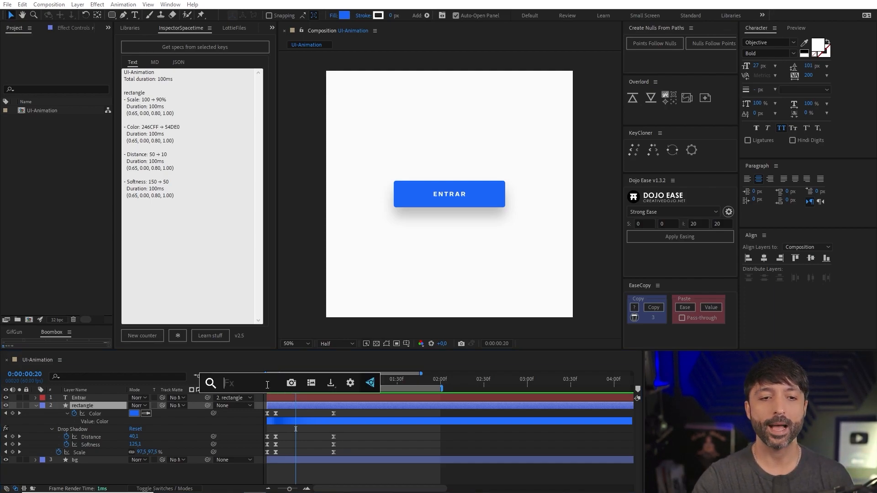
{"action": "key", "text": "ctrl+space"}
{"action": "key", "text": "ctrl+space"}
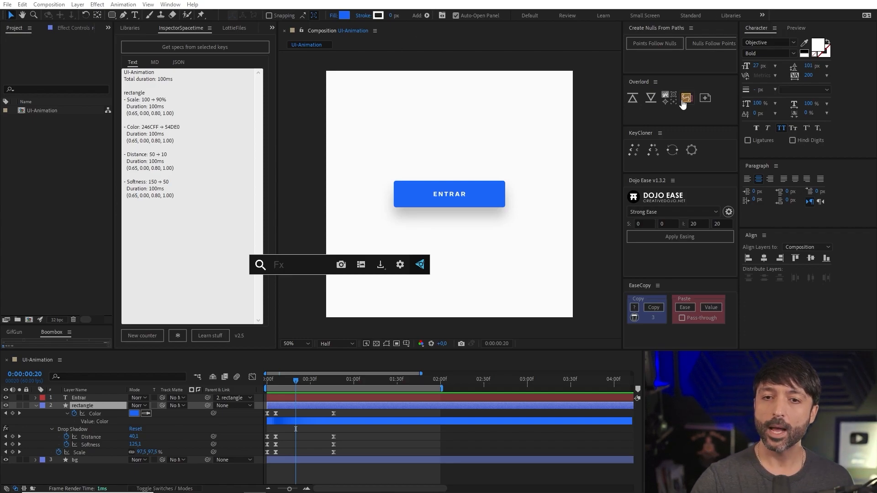
Step: Show the Effects & Presets panel in the workspace
{"action": "left_click", "coordinate": [170, 4]}
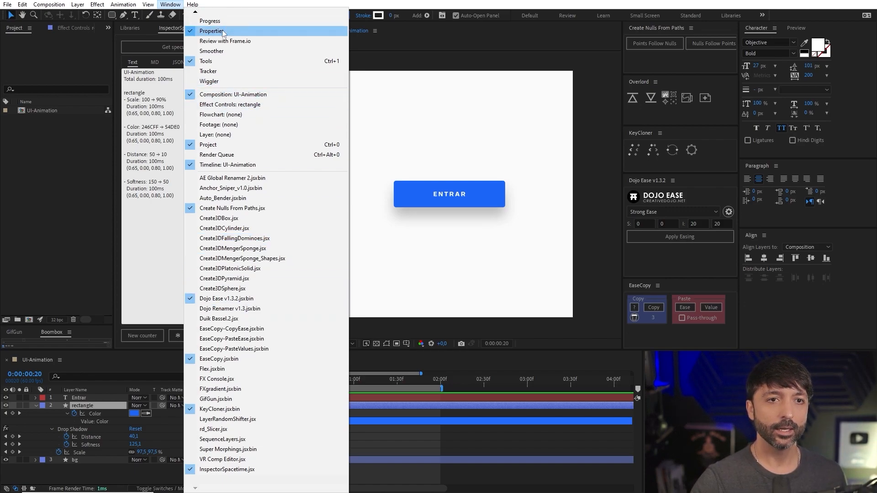
{"action": "mouse_move", "coordinate": [216, 14]}
{"action": "left_click", "coordinate": [229, 121]}
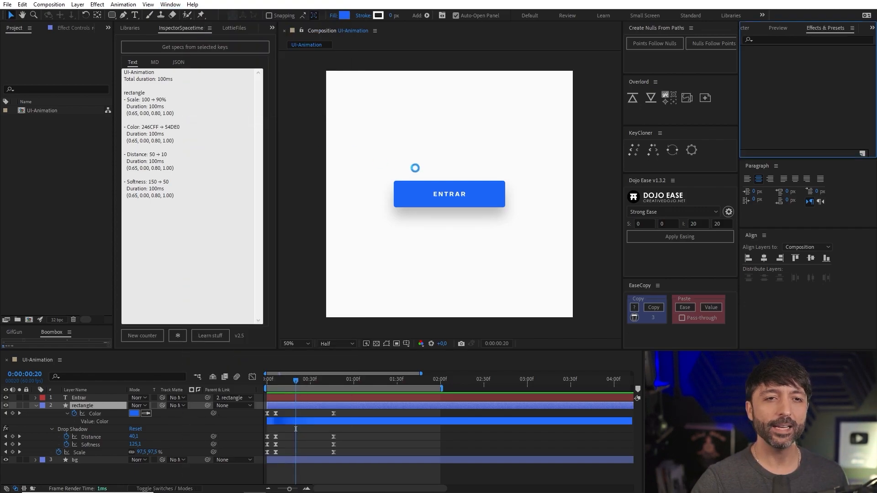
Step: Search the effects and presets for "fill", highlight the Fill effect among the results, and clear the search
{"action": "left_click", "coordinate": [765, 39]}
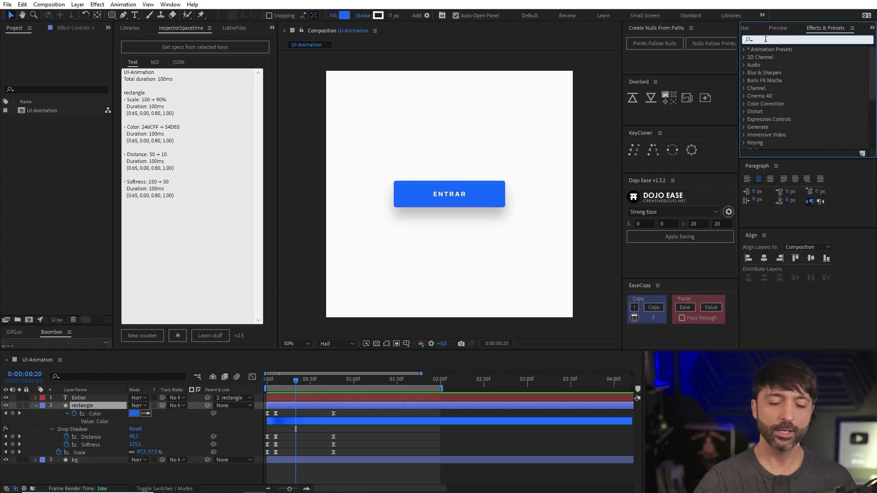
{"action": "type", "text": "fill"}
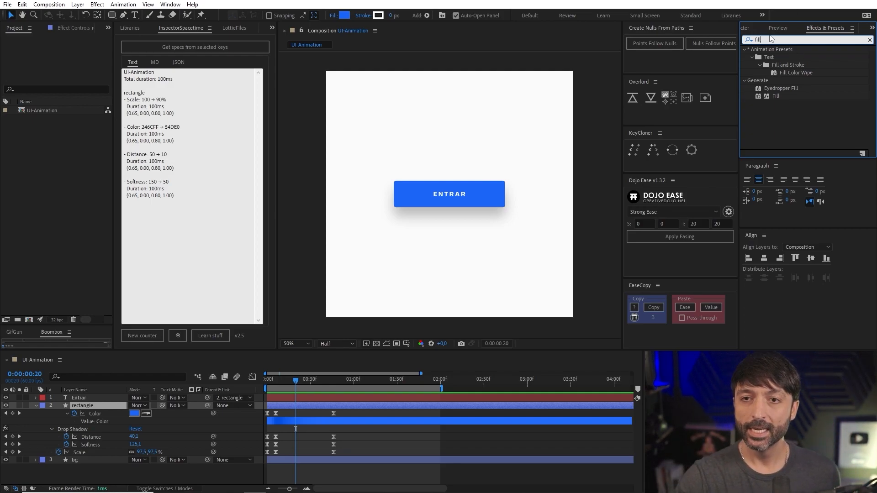
{"action": "left_click", "coordinate": [786, 72]}
{"action": "left_click", "coordinate": [769, 90]}
{"action": "left_click", "coordinate": [776, 97]}
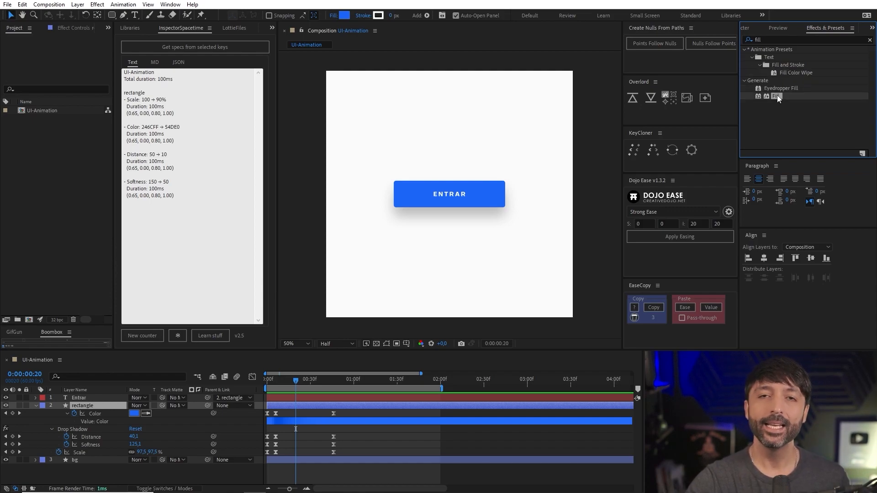
{"action": "left_click", "coordinate": [776, 41]}
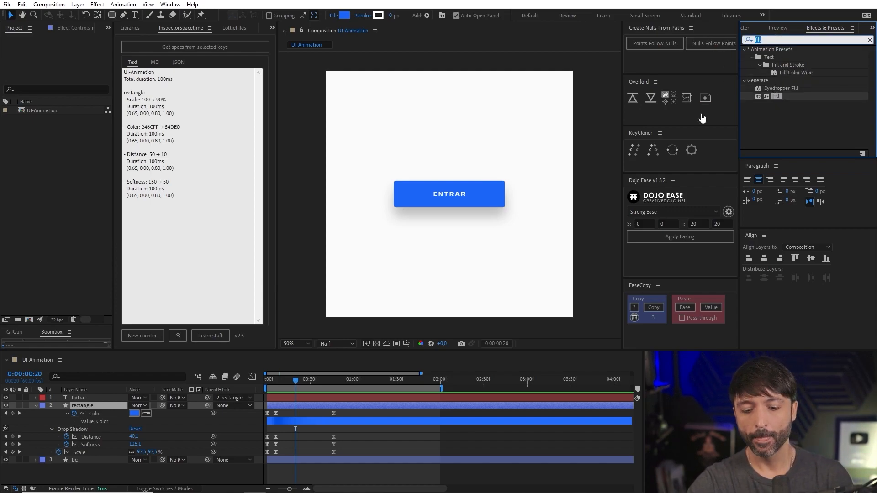
{"action": "key", "text": "BackSpace"}
Step: Search FX Console for "fill", try Eyedropper Fill on the rectangle layer, and undo it
{"action": "left_click", "coordinate": [297, 380]}
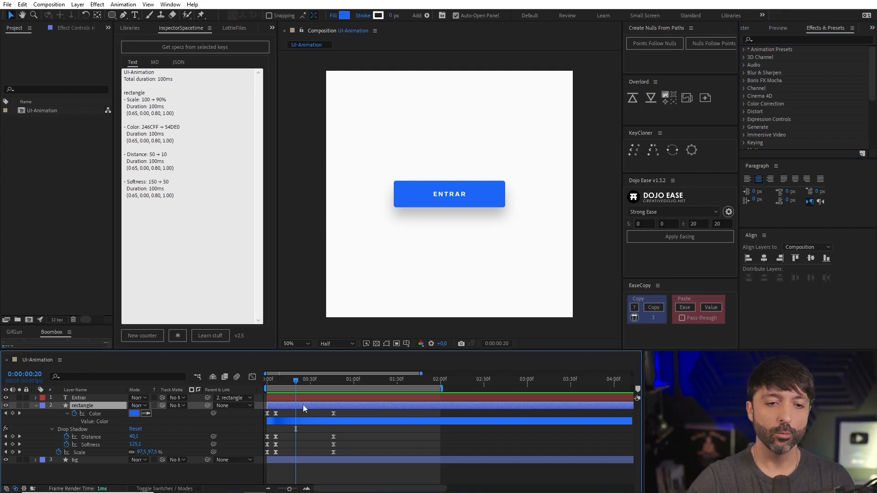
{"action": "key", "text": "ctrl+space"}
{"action": "type", "text": "f"}
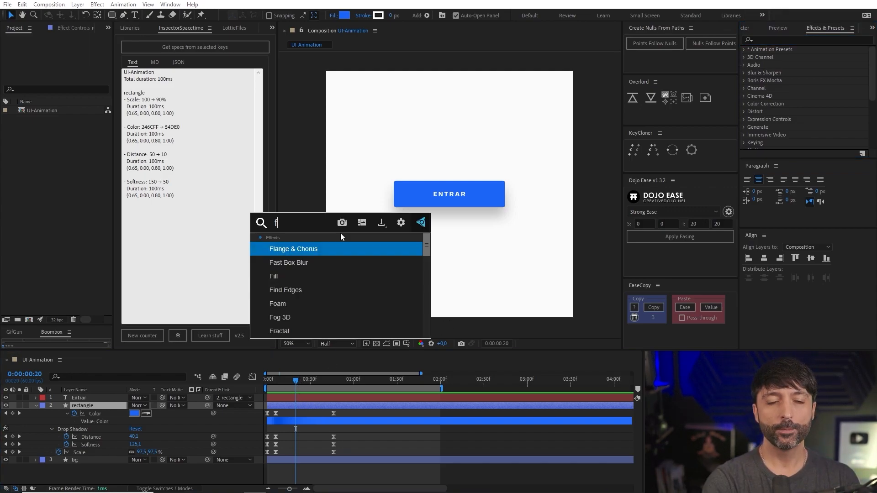
{"action": "type", "text": "ill"}
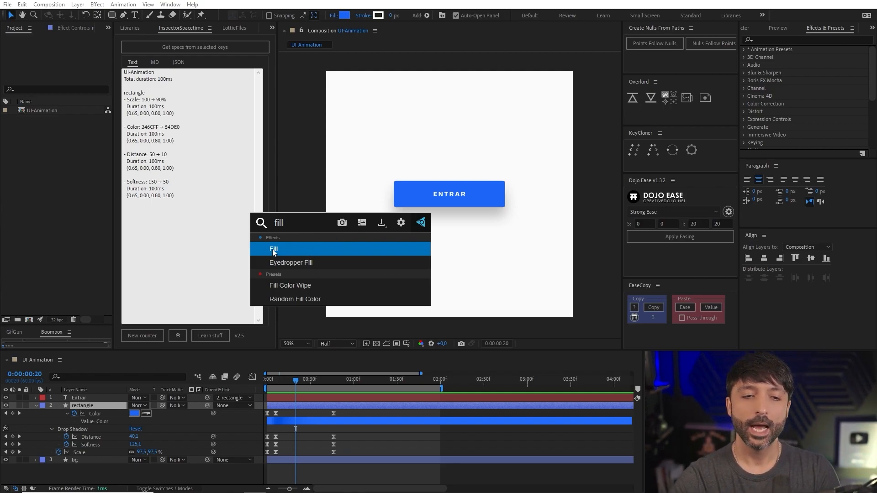
{"action": "left_click_drag", "start_coordinate": [299, 221], "coordinate": [243, 214]}
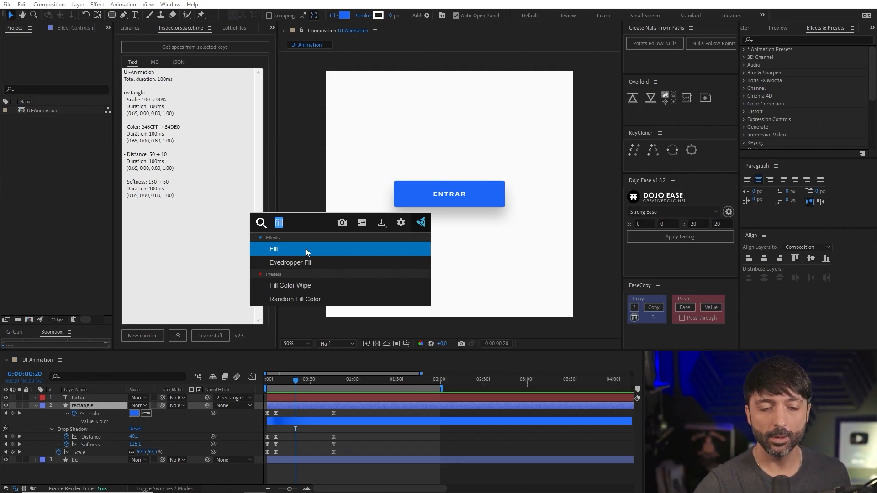
{"action": "right_click", "coordinate": [293, 263]}
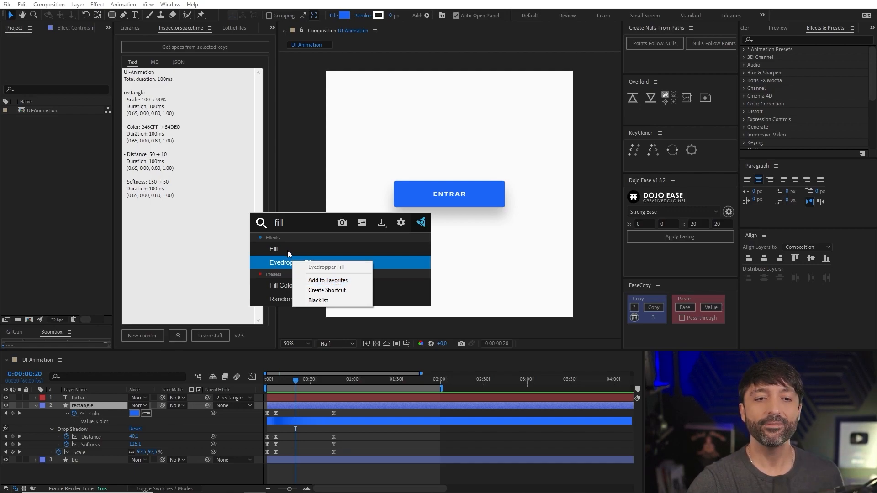
{"action": "left_click", "coordinate": [302, 224]}
{"action": "key", "text": "Return"}
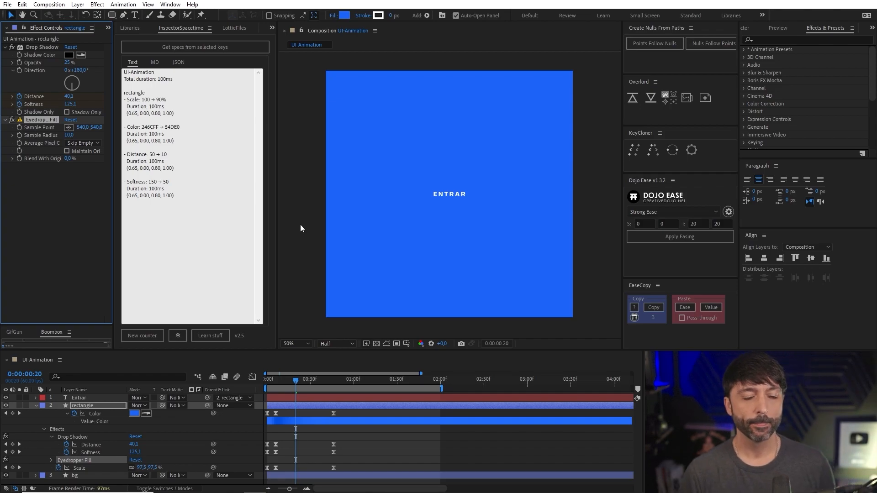
{"action": "key", "text": "ctrl+z"}
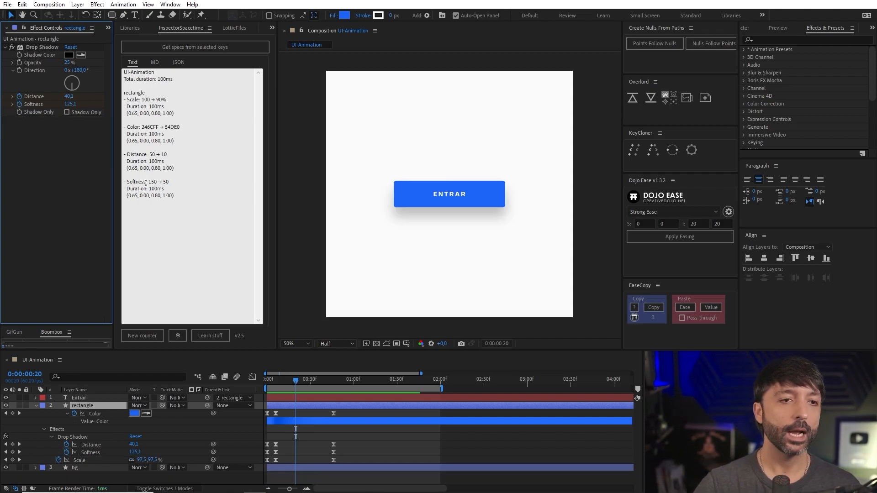
Step: Apply the Fill effect to the rectangle layer through FX Console, and delete the effect again
{"action": "key", "text": "ctrl+space"}
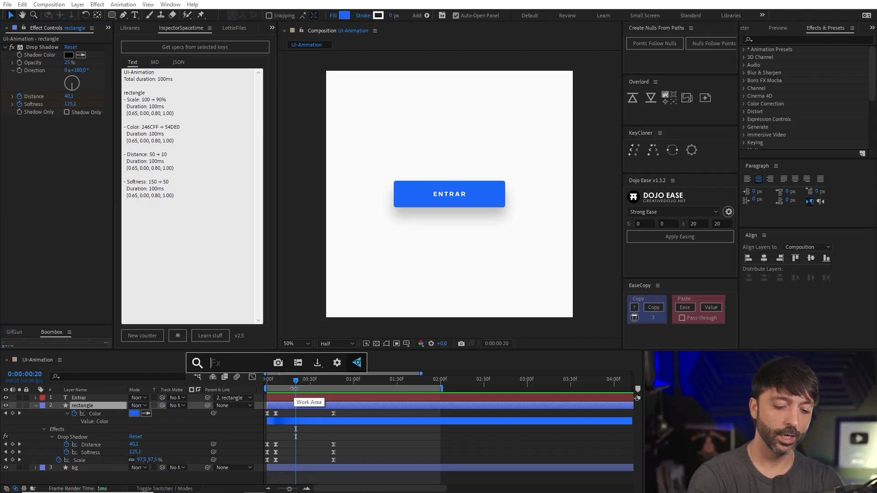
{"action": "type", "text": "fill"}
{"action": "key", "text": "Return"}
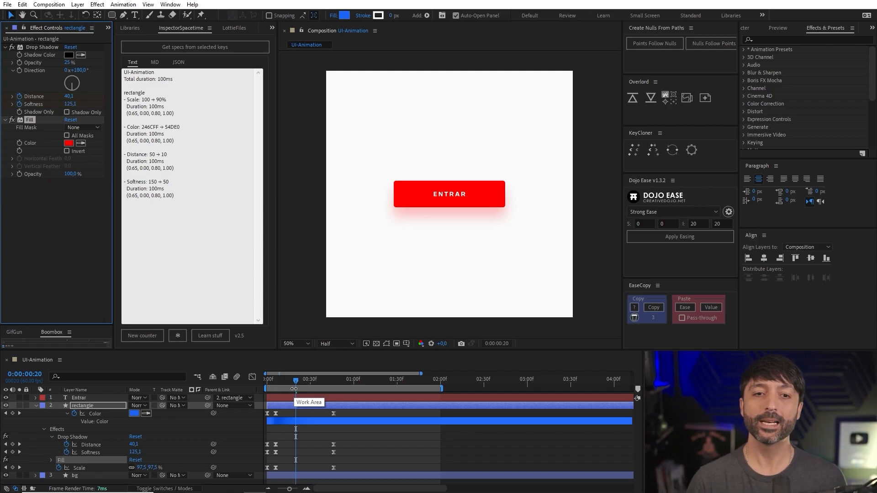
{"action": "key", "text": "Delete"}
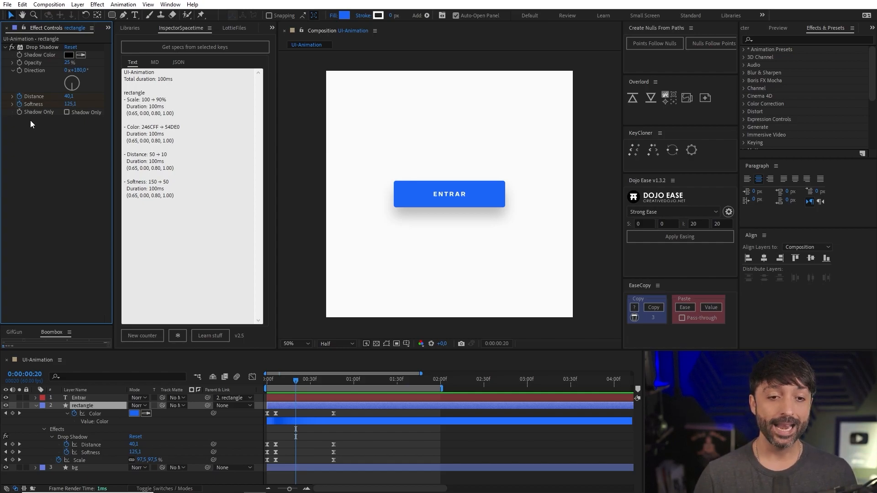
Step: Play the button animation from the start of the timeline
{"action": "left_click", "coordinate": [184, 385]}
{"action": "key", "text": "space"}
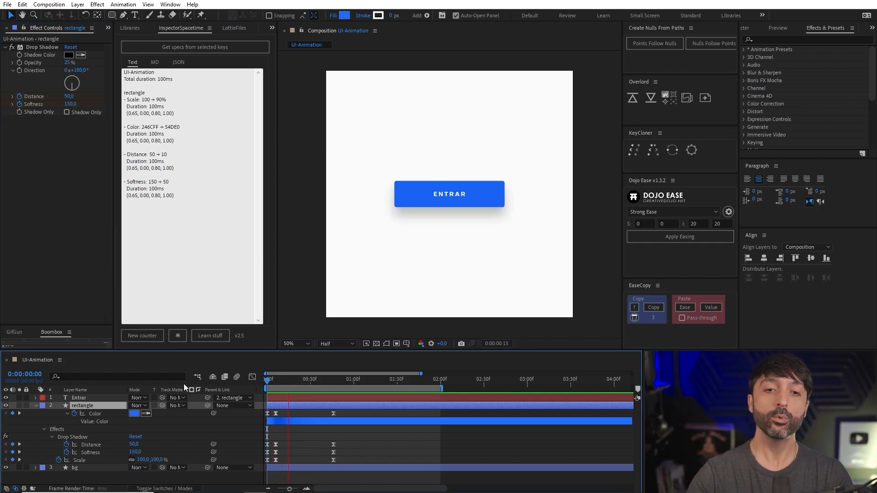